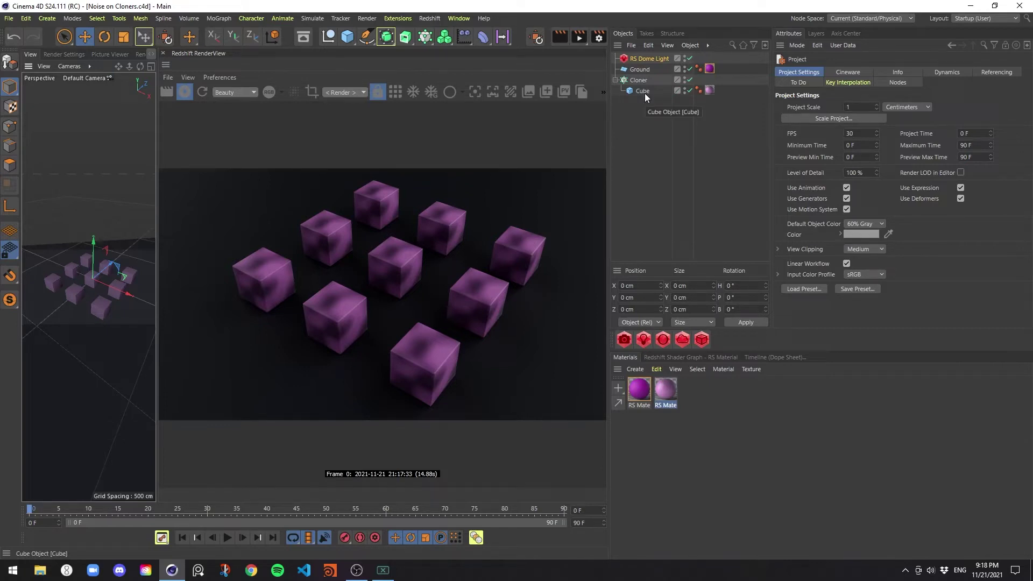
Duplicate the cube inside the Cloner and assign it a copy of the noise material.
{"action": "mouse_move", "coordinate": [645, 93]}
{"action": "left_mouse_down", "text": "ctrl"}
{"action": "mouse_move", "coordinate": [647, 108]}
{"action": "mouse_move", "coordinate": [649, 97]}
{"action": "left_mouse_up", "text": "ctrl"}
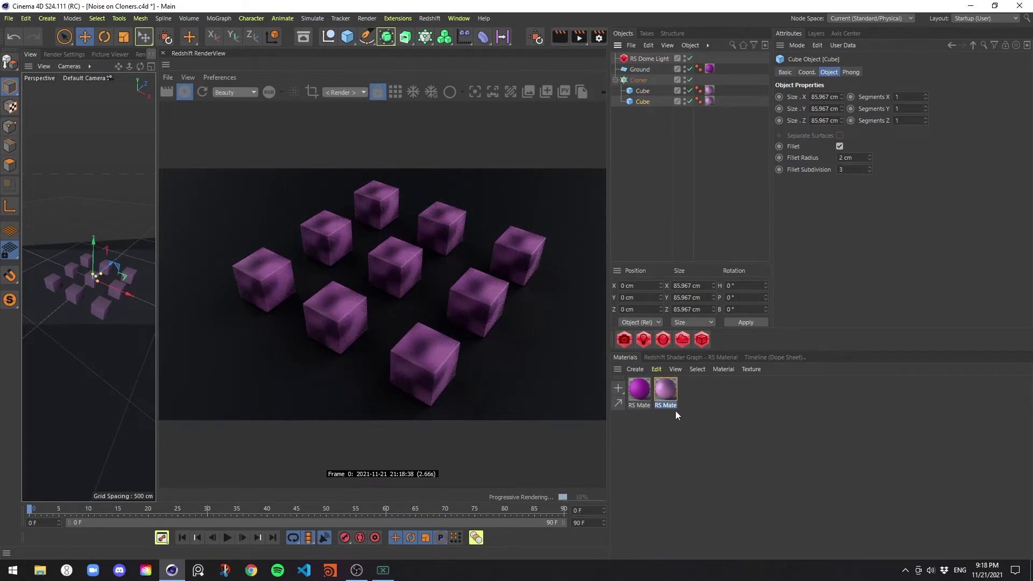
{"action": "left_click_drag", "start_coordinate": [672, 394], "coordinate": [644, 102], "text": "ctrl"}
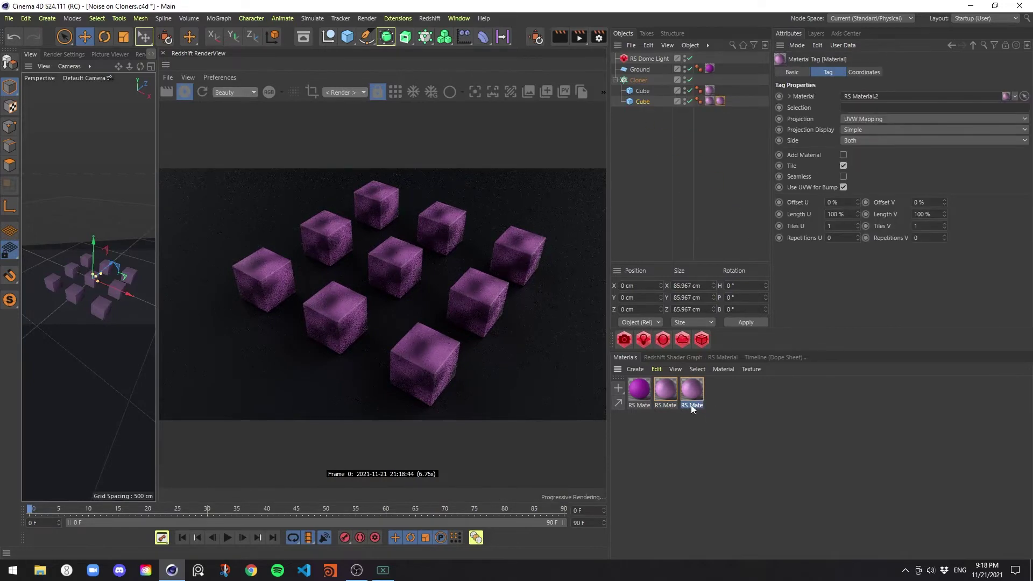
{"action": "left_click", "coordinate": [702, 389]}
Open RS Material.2's shader graph, enlarge it and reposition the RS Maxon Noise node.
{"action": "double_click", "coordinate": [702, 389]}
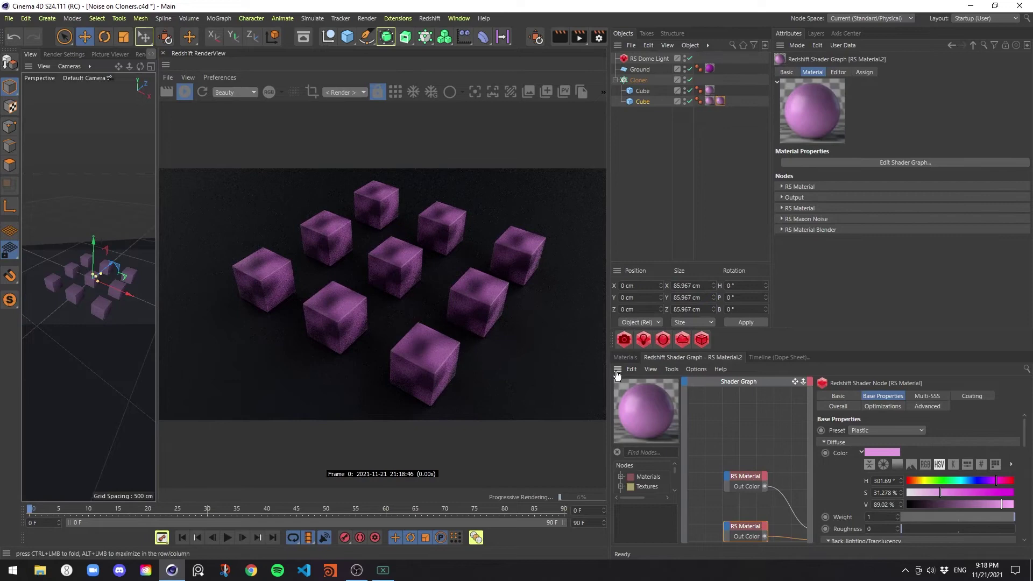
{"action": "double_click", "coordinate": [691, 371]}
{"action": "left_click_drag", "start_coordinate": [610, 237], "coordinate": [371, 237]}
{"action": "left_click_drag", "start_coordinate": [679, 430], "coordinate": [639, 402]}
{"action": "left_click_drag", "start_coordinate": [880, 377], "coordinate": [714, 377]}
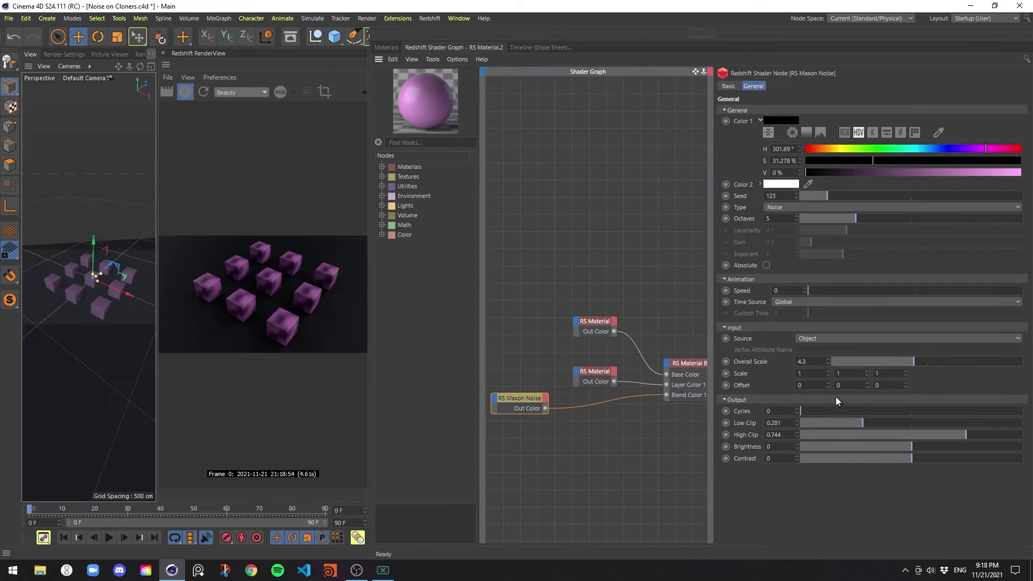
Set the Maxon Noise Offset to 100, 100, 100.
{"action": "left_click", "coordinate": [808, 386]}
{"action": "type", "text": "100"}
{"action": "key", "text": "Tab"}
{"action": "type", "text": "100"}
{"action": "key", "text": "Tab"}
{"action": "type", "text": "100"}
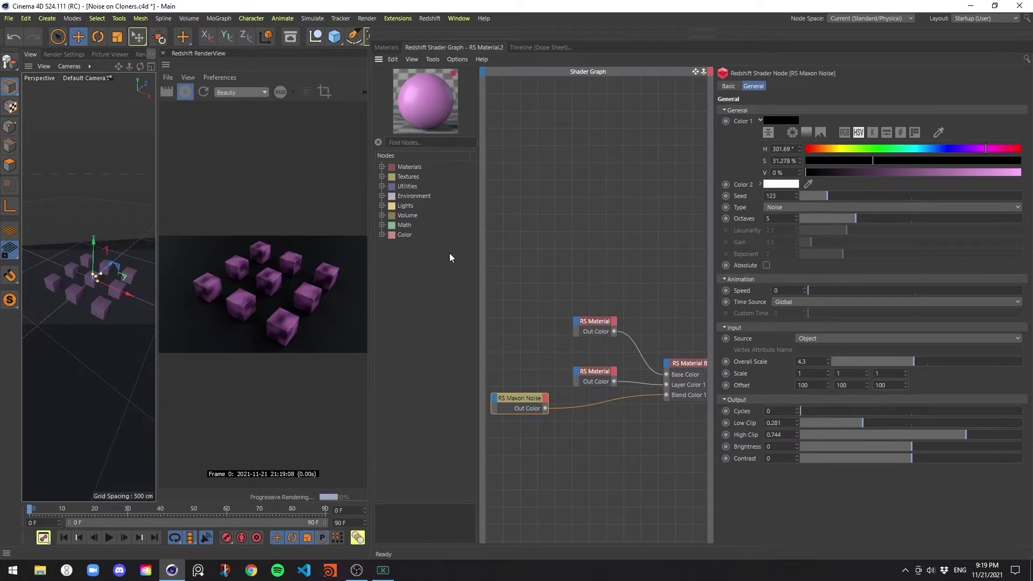
Widen the render view to show the cube grid, undoing an accidental extra cube copy.
{"action": "left_click_drag", "start_coordinate": [373, 263], "coordinate": [724, 244]}
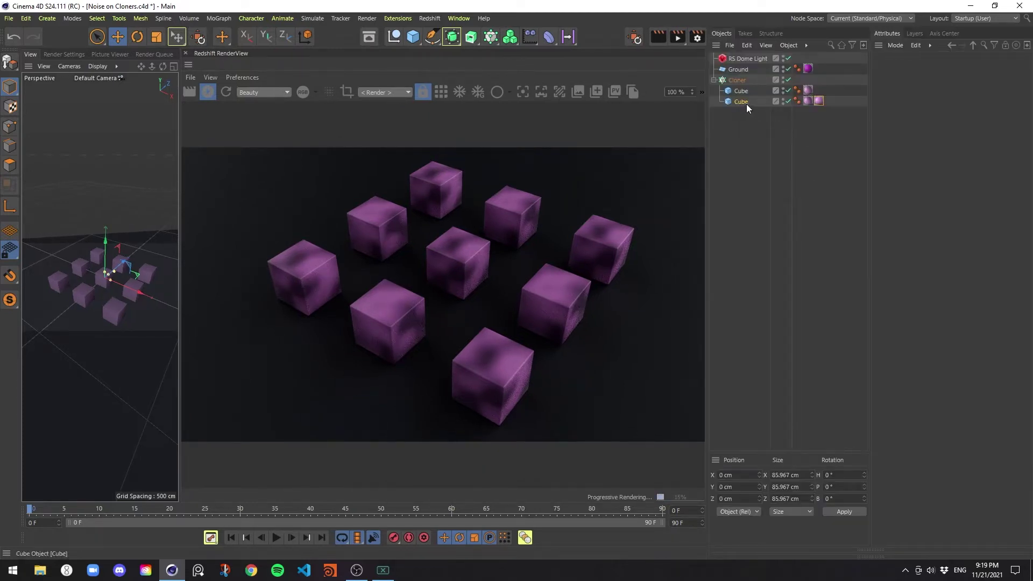
{"action": "left_click_drag", "start_coordinate": [747, 105], "coordinate": [767, 124], "text": "ctrl"}
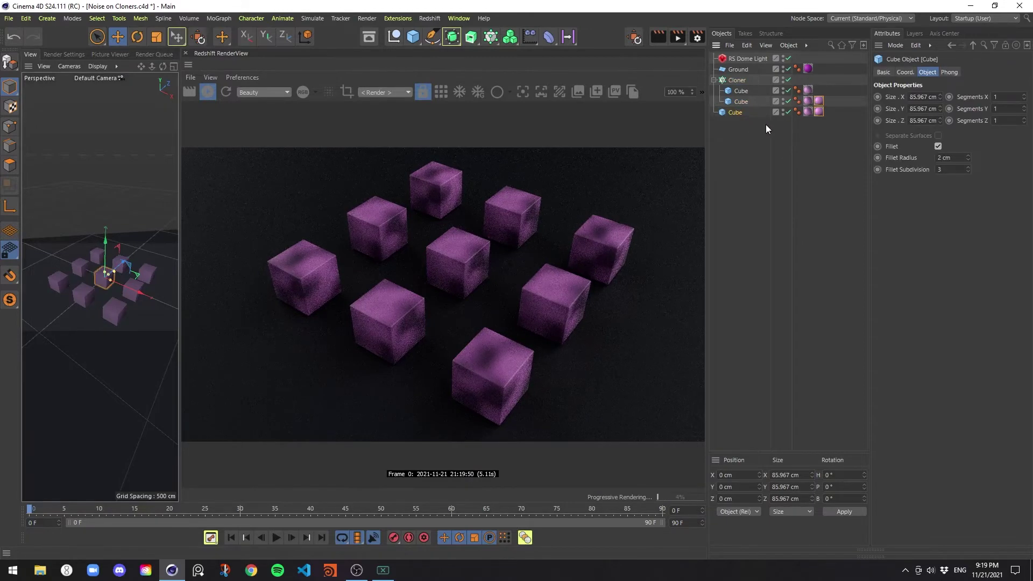
{"action": "key", "text": "ctrl+z"}
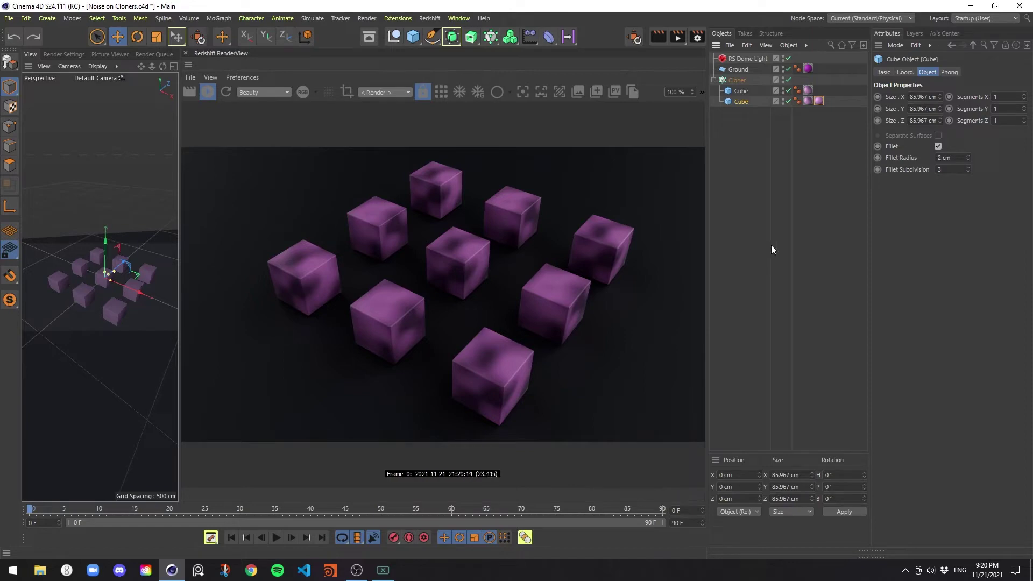
Delete the second cube from the Cloner and bring up RS Material.2's shader graph.
{"action": "left_click", "coordinate": [744, 106]}
{"action": "key", "text": "Delete"}
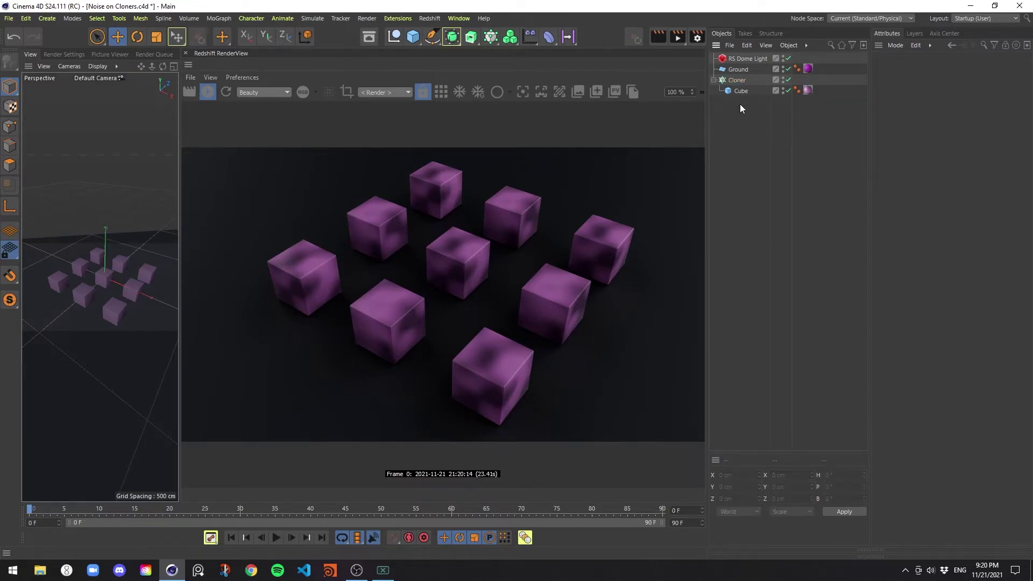
{"action": "left_click", "coordinate": [870, 550]}
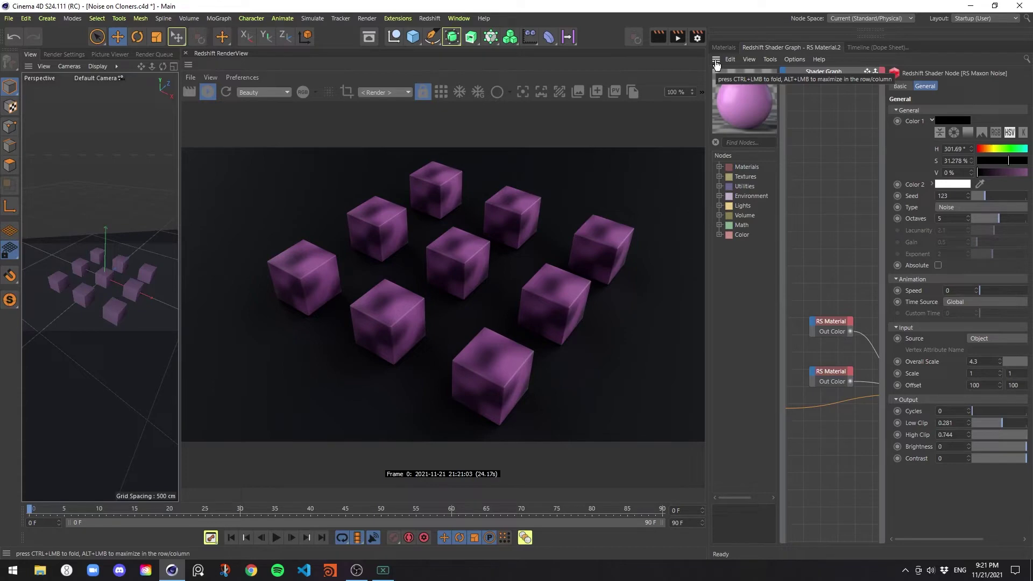
Rearrange the panels so the shader graph fills the whole right column.
{"action": "left_click", "coordinate": [716, 63], "text": "ctrl"}
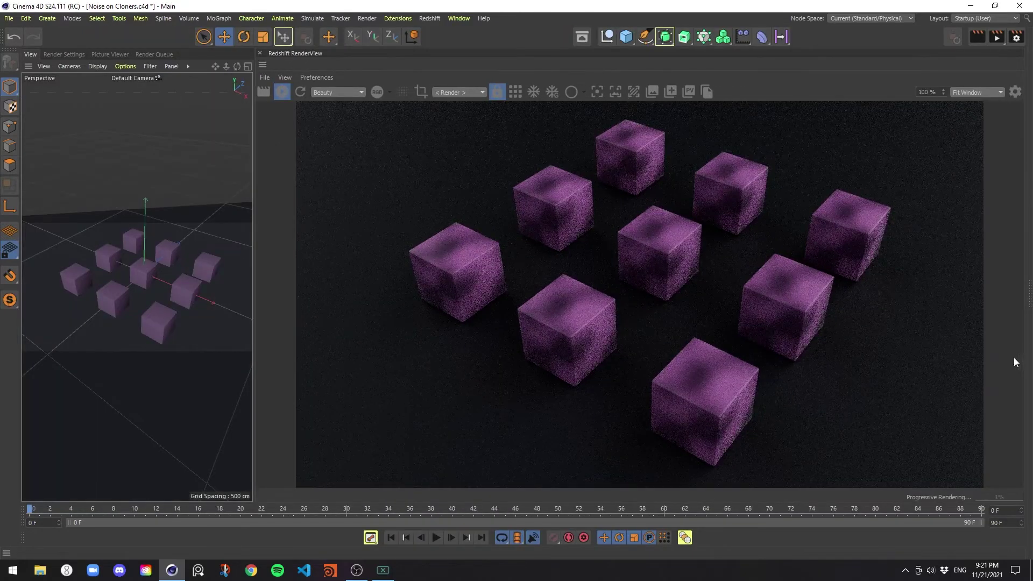
{"action": "left_click", "coordinate": [1030, 227], "text": "ctrl"}
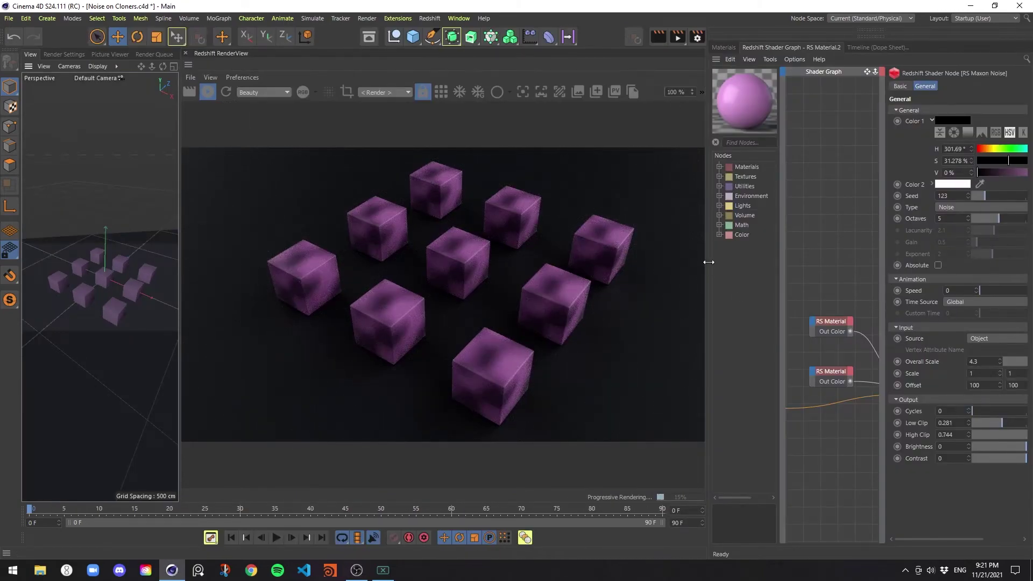
{"action": "left_click", "coordinate": [834, 39]}
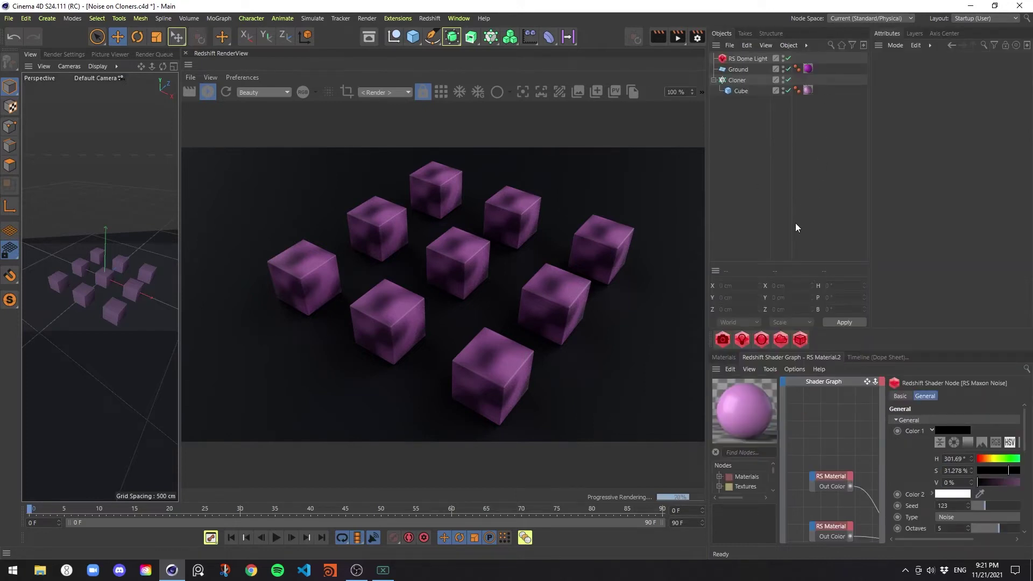
{"action": "left_click", "coordinate": [717, 371], "text": "alt"}
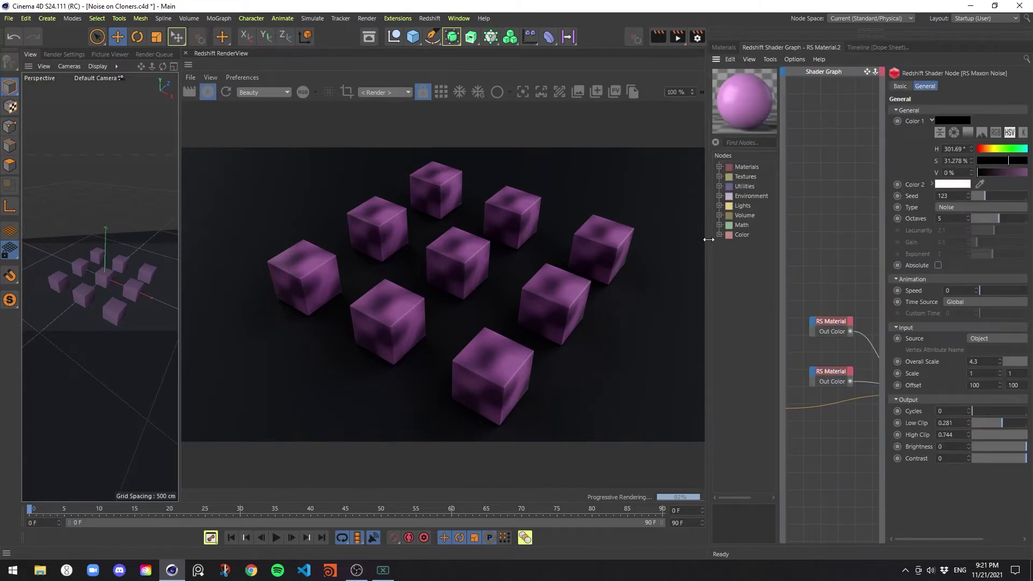
Widen the shader graph and reposition both RS Material nodes and the RS Maxon Noise node.
{"action": "left_click_drag", "start_coordinate": [706, 243], "coordinate": [350, 229]}
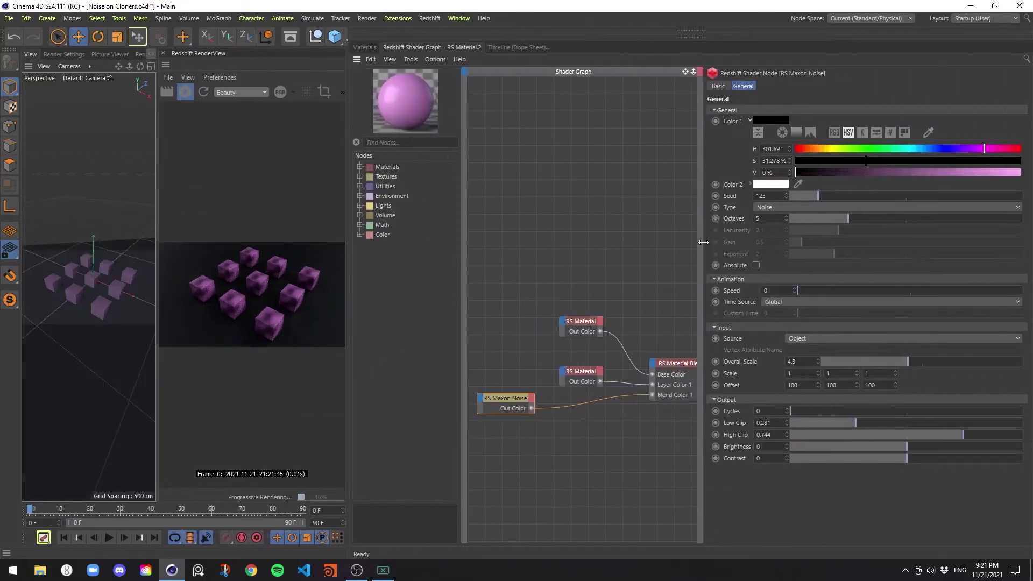
{"action": "left_click_drag", "start_coordinate": [704, 243], "coordinate": [867, 243]}
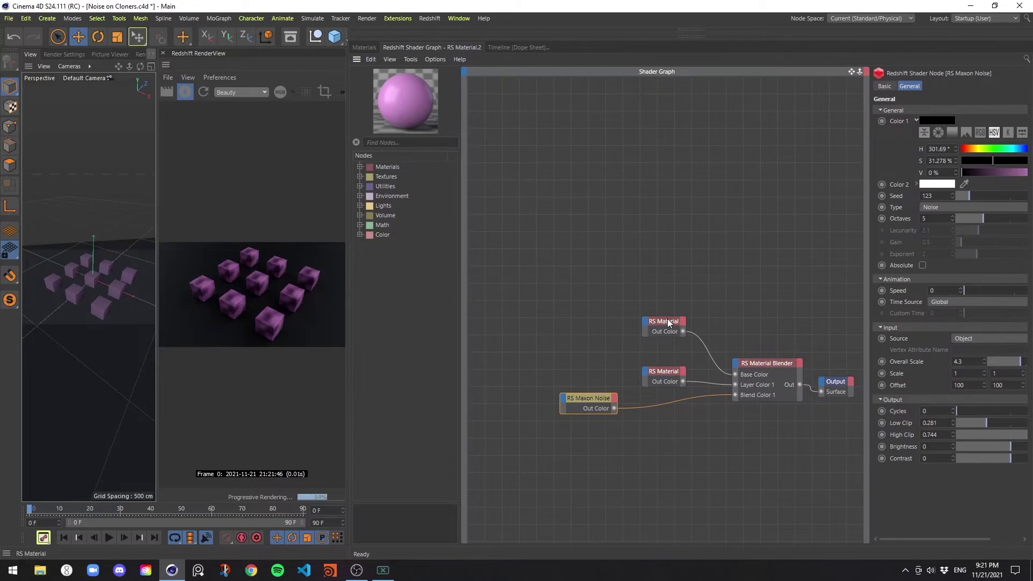
{"action": "left_click_drag", "start_coordinate": [667, 321], "coordinate": [658, 288]}
{"action": "left_click_drag", "start_coordinate": [673, 371], "coordinate": [674, 285]}
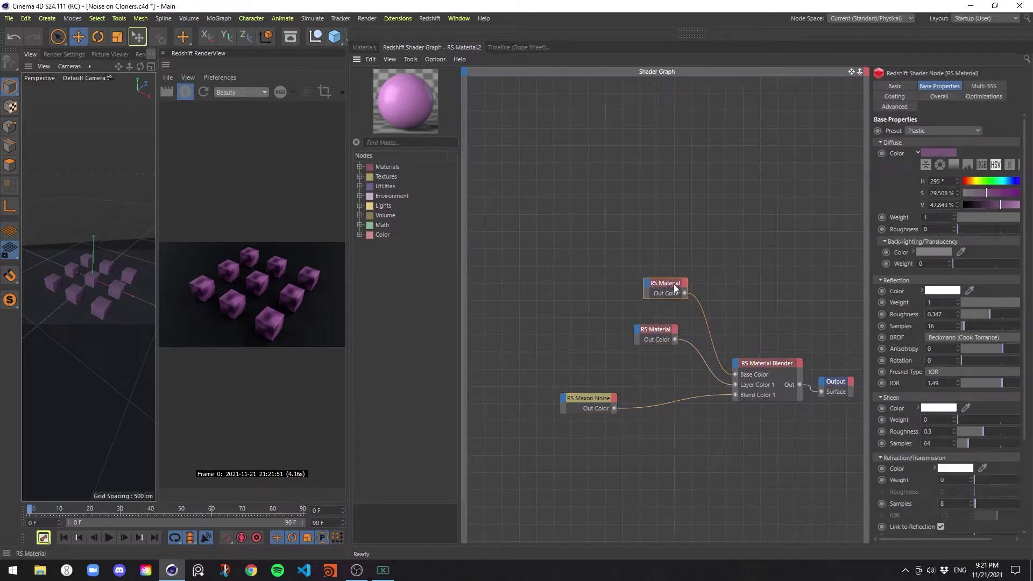
{"action": "left_click_drag", "start_coordinate": [600, 400], "coordinate": [659, 385]}
{"action": "left_click", "coordinate": [546, 218]}
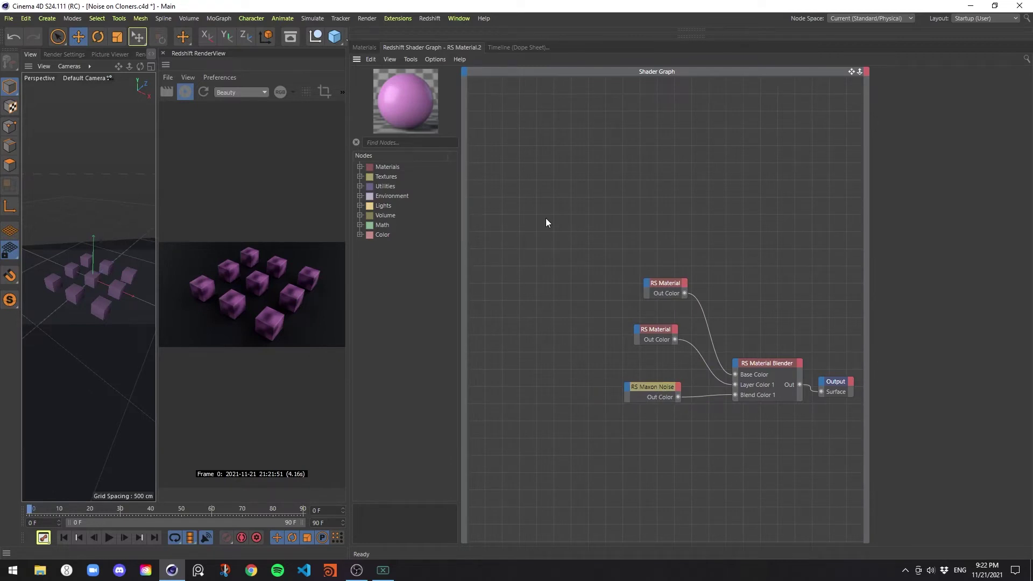
Search the node library for 'da' and add an RS Integer User Data node.
{"action": "left_click", "coordinate": [420, 143]}
{"action": "type", "text": "data"}
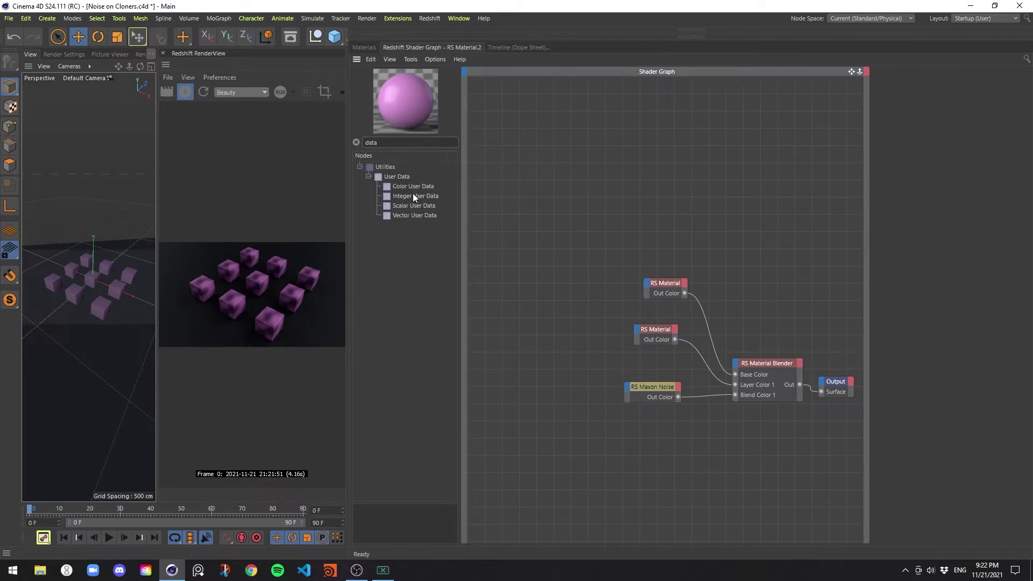
{"action": "left_click_drag", "start_coordinate": [412, 194], "coordinate": [579, 224]}
Search the node library for 'mul' and add an RS Mul node to the graph.
{"action": "left_click", "coordinate": [424, 142]}
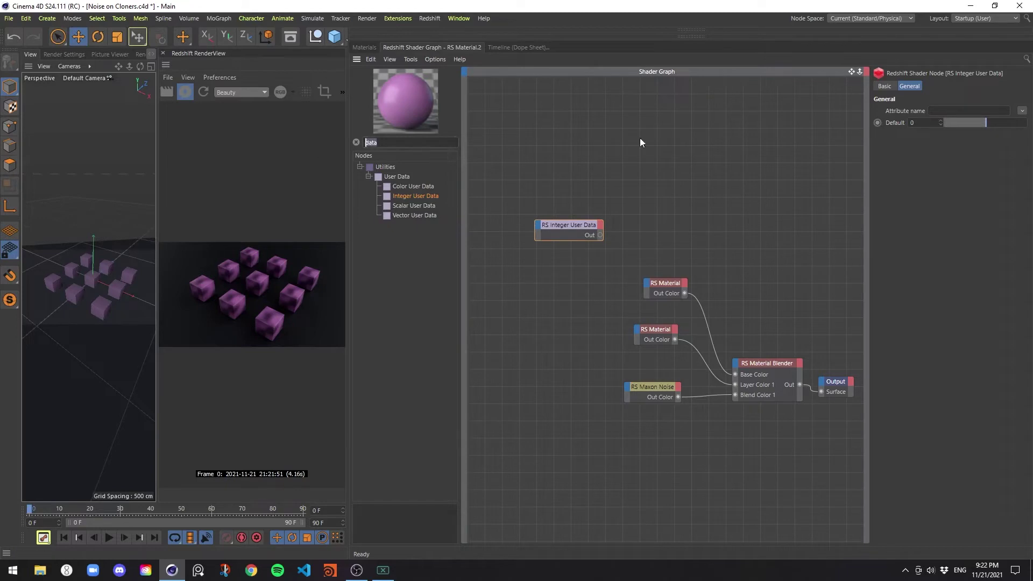
{"action": "key", "text": "BackSpace"}
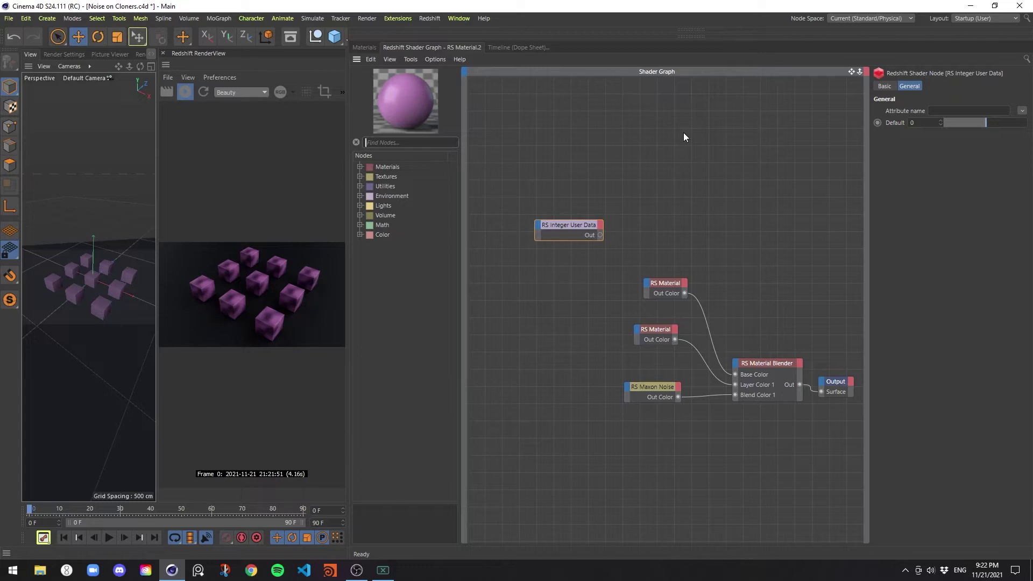
{"action": "type", "text": "sc"}
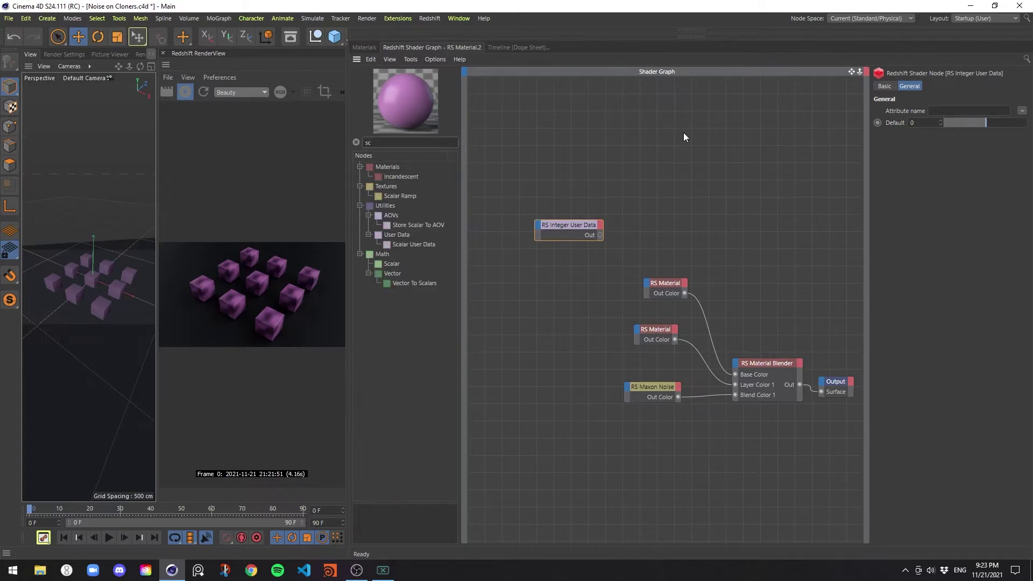
{"action": "key", "text": "BackSpace"}
{"action": "key", "text": "BackSpace"}
{"action": "type", "text": "mu"}
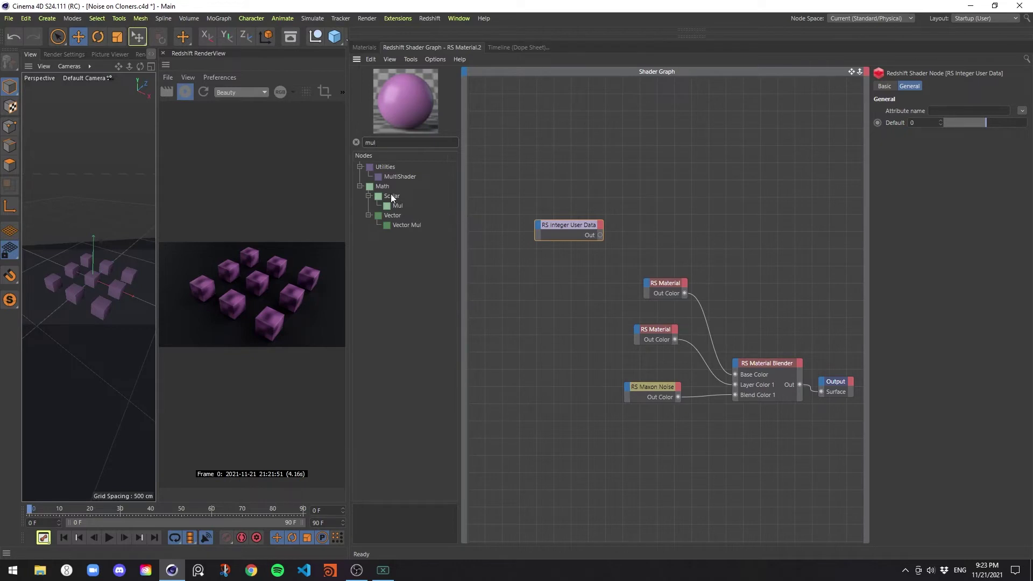
{"action": "type", "text": "l"}
{"action": "left_click_drag", "start_coordinate": [398, 206], "coordinate": [659, 226]}
Place the Integer User Data and Mul nodes side by side at the top-left.
{"action": "left_click_drag", "start_coordinate": [594, 225], "coordinate": [553, 210]}
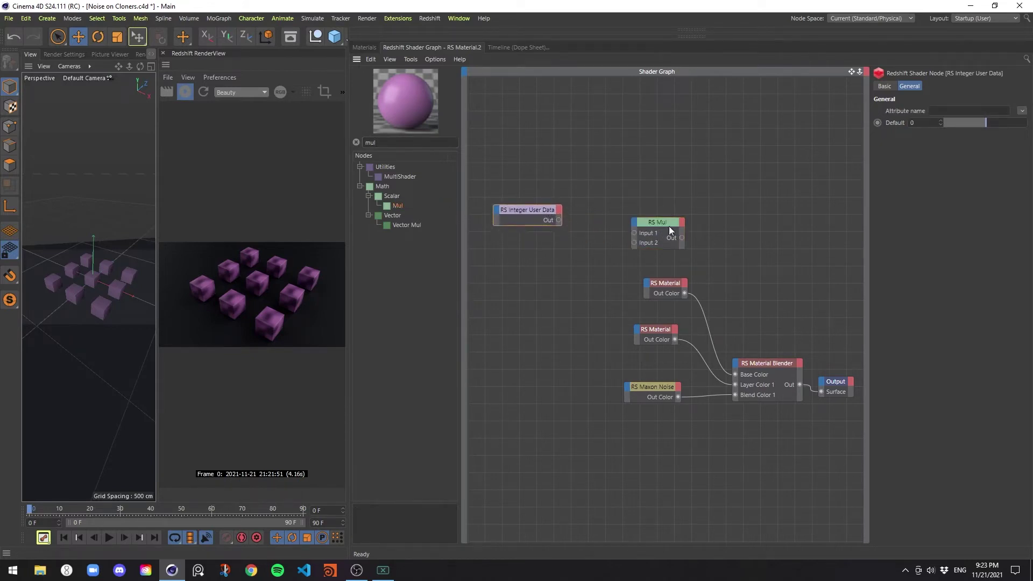
{"action": "left_click_drag", "start_coordinate": [670, 226], "coordinate": [611, 225]}
{"action": "left_click", "coordinate": [527, 210]}
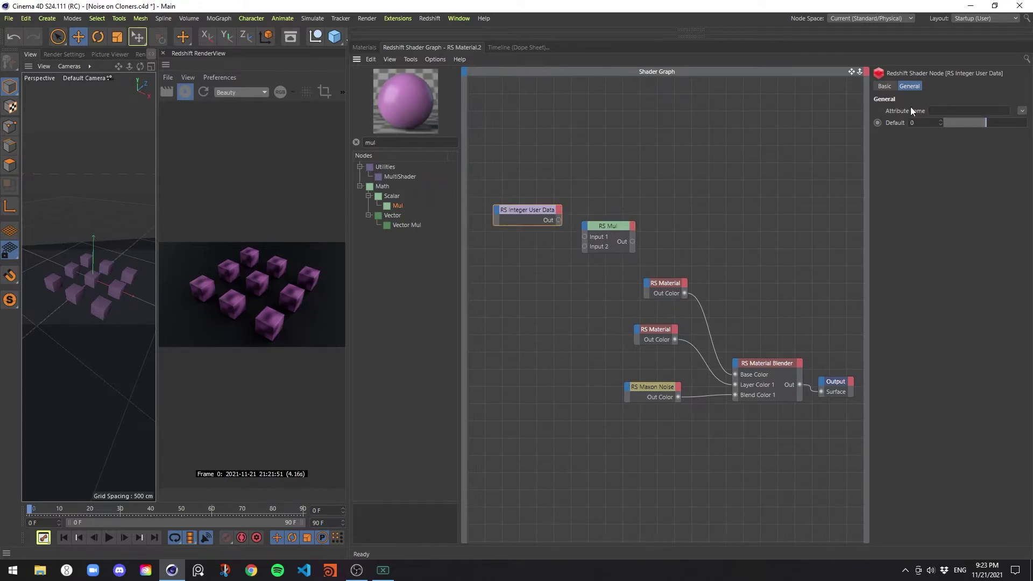
Set the Integer User Data attribute to MoGraph Object ID and wire it into RS Mul Input 1.
{"action": "left_click", "coordinate": [1022, 111]}
{"action": "mouse_move", "coordinate": [1018, 124]}
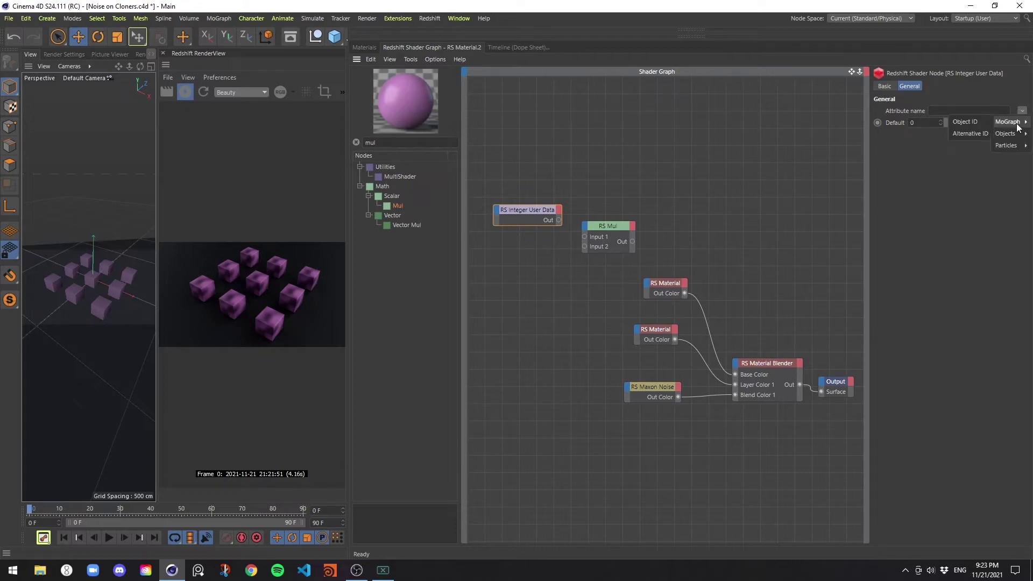
{"action": "left_click", "coordinate": [977, 123]}
{"action": "left_click_drag", "start_coordinate": [559, 221], "coordinate": [585, 237]}
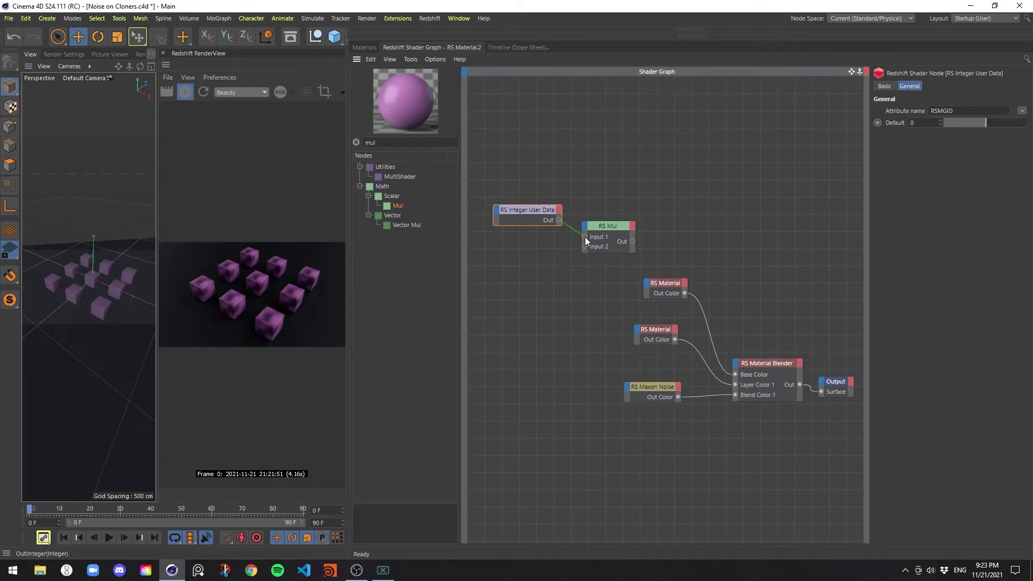
Connect RS Mul's output to the Maxon Noise Coord Offset and widen the render view.
{"action": "left_click_drag", "start_coordinate": [587, 240], "coordinate": [628, 386]}
{"action": "left_click", "coordinate": [619, 225]}
{"action": "mouse_move", "coordinate": [648, 418]}
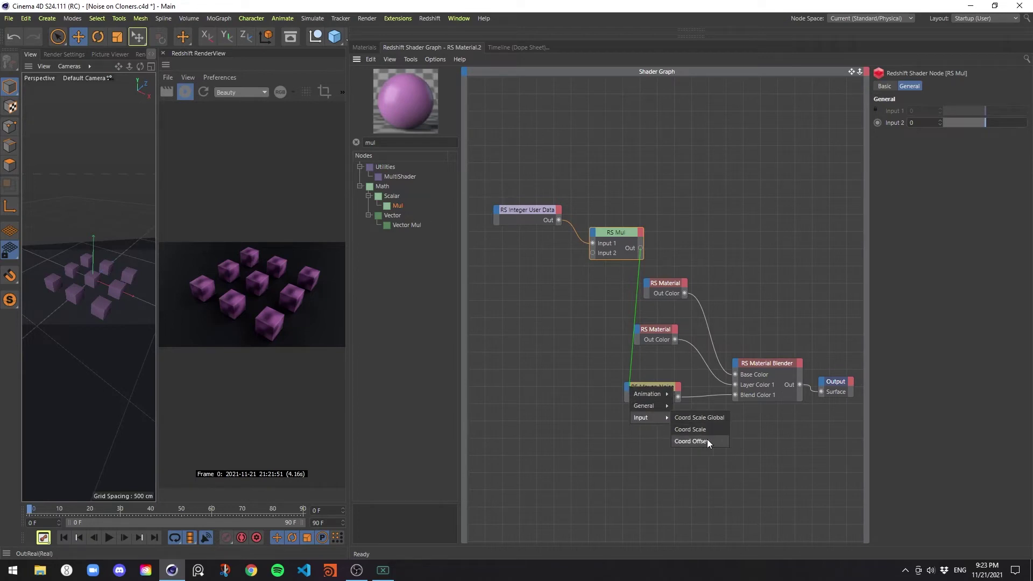
{"action": "left_click", "coordinate": [691, 441]}
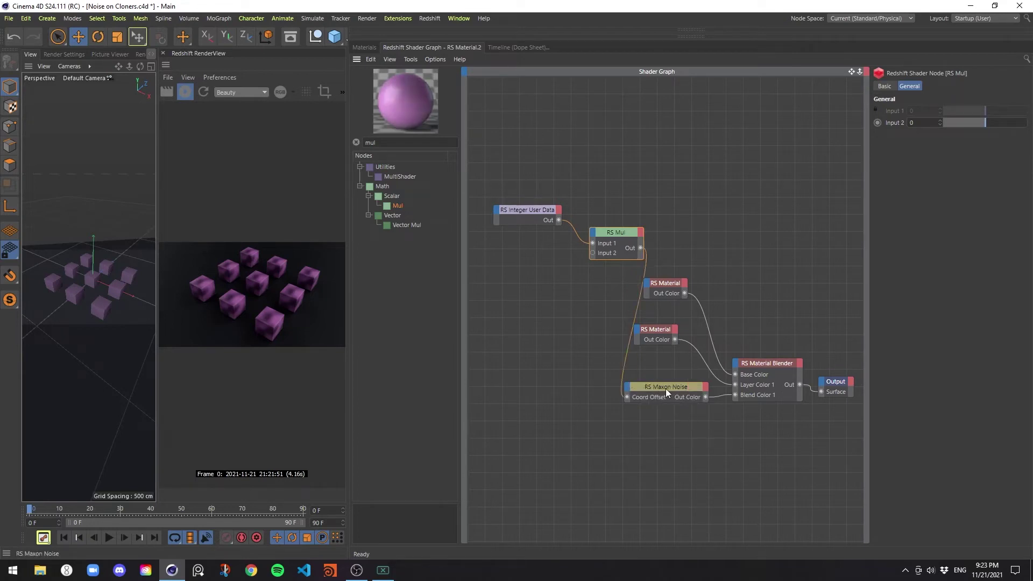
{"action": "left_click_drag", "start_coordinate": [666, 389], "coordinate": [631, 412]}
{"action": "left_click_drag", "start_coordinate": [346, 288], "coordinate": [767, 266]}
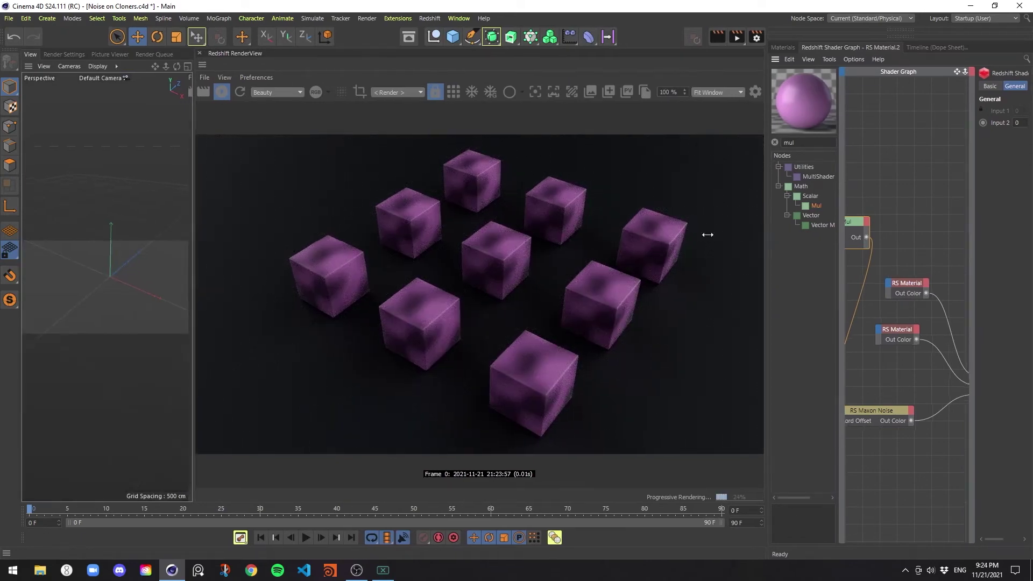
Enlarge the shader graph to move the Integer User Data node, then widen the render view again.
{"action": "left_click_drag", "start_coordinate": [771, 232], "coordinate": [331, 232]}
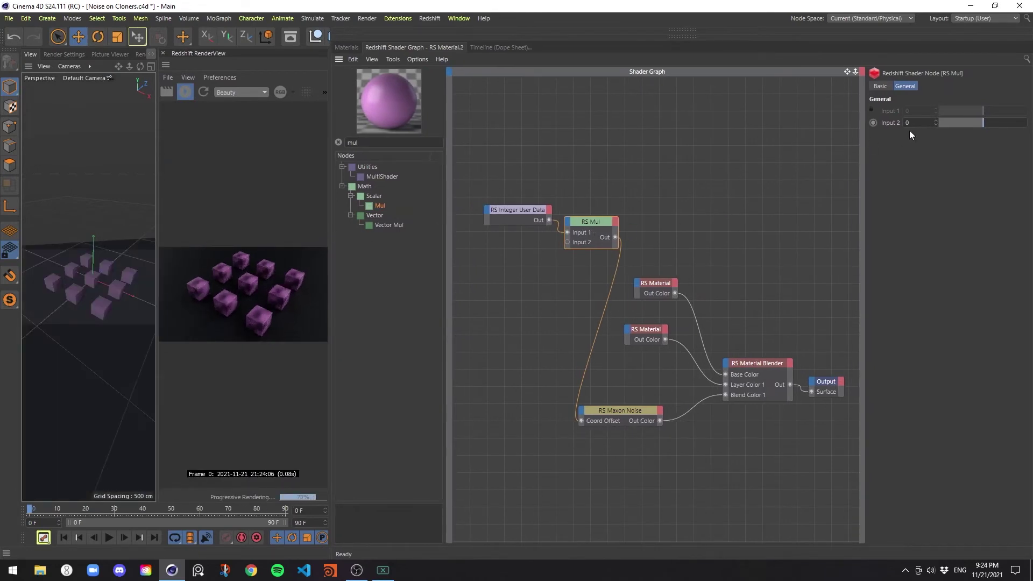
{"action": "left_click_drag", "start_coordinate": [525, 210], "coordinate": [516, 180]}
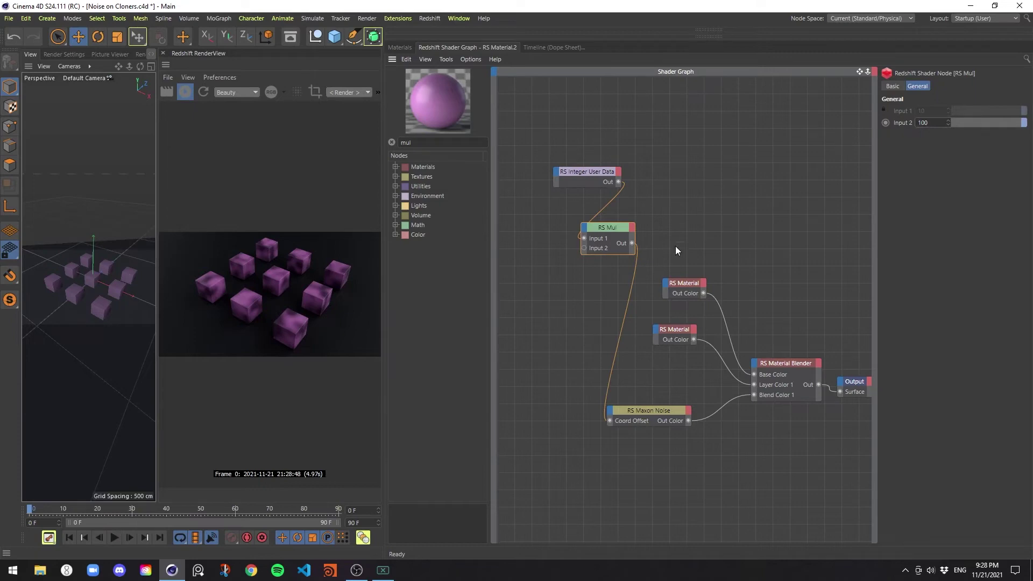
{"action": "left_click_drag", "start_coordinate": [382, 295], "coordinate": [616, 253]}
{"action": "left_click_drag", "start_coordinate": [875, 163], "coordinate": [874, 163]}
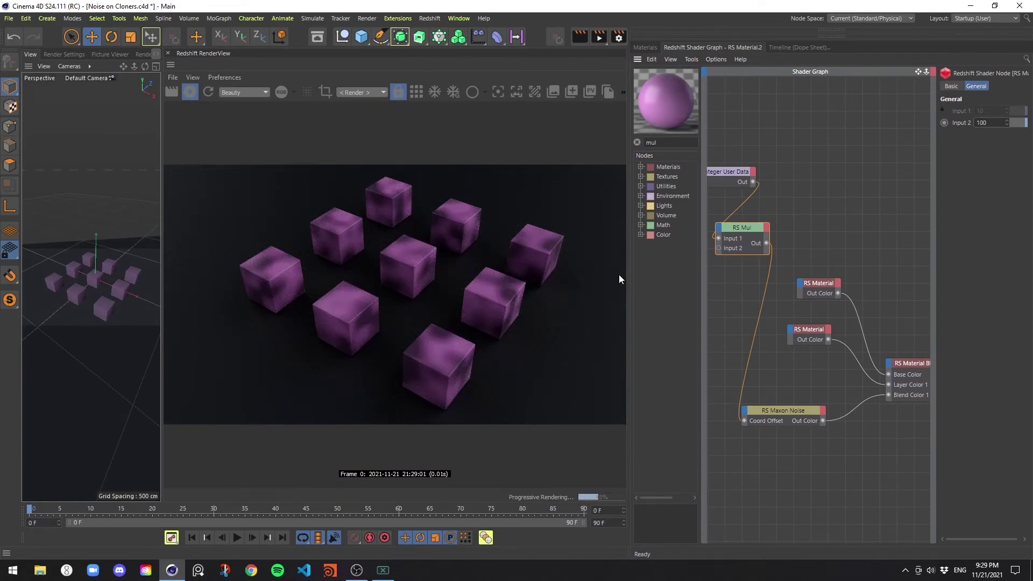
{"action": "left_click", "coordinate": [745, 177]}
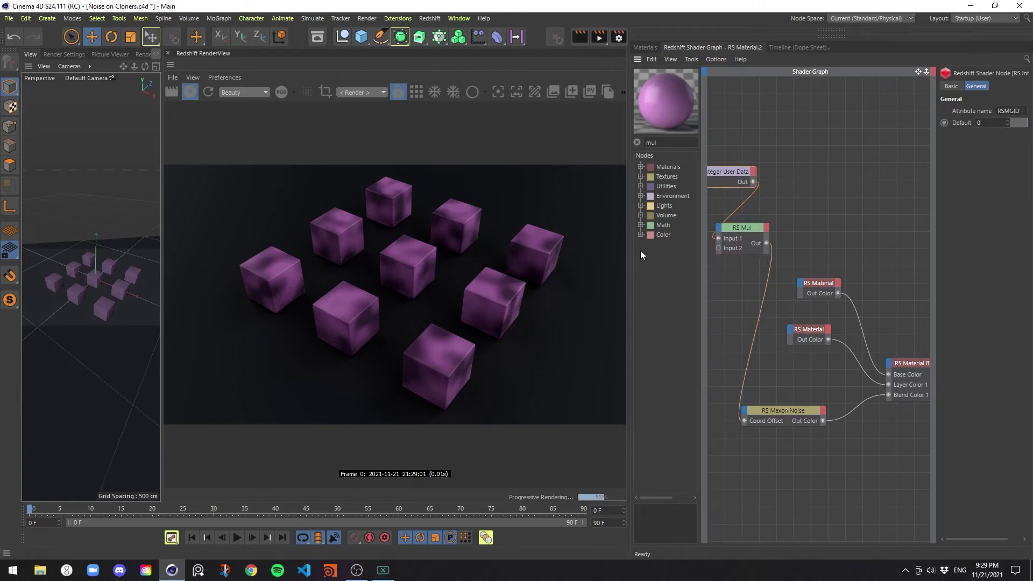
{"action": "left_click_drag", "start_coordinate": [628, 268], "coordinate": [345, 264]}
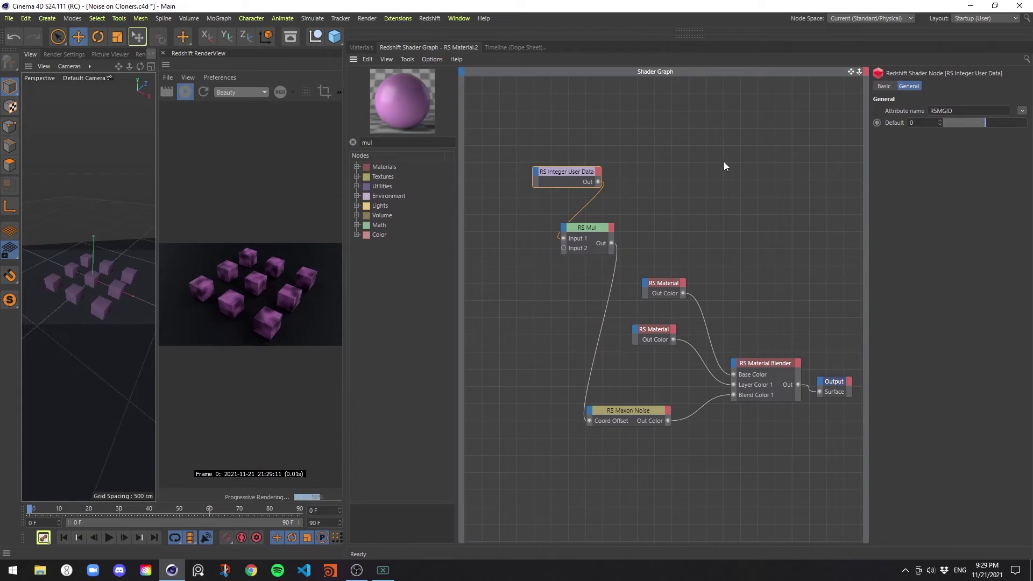
{"action": "left_click_drag", "start_coordinate": [568, 173], "coordinate": [544, 170]}
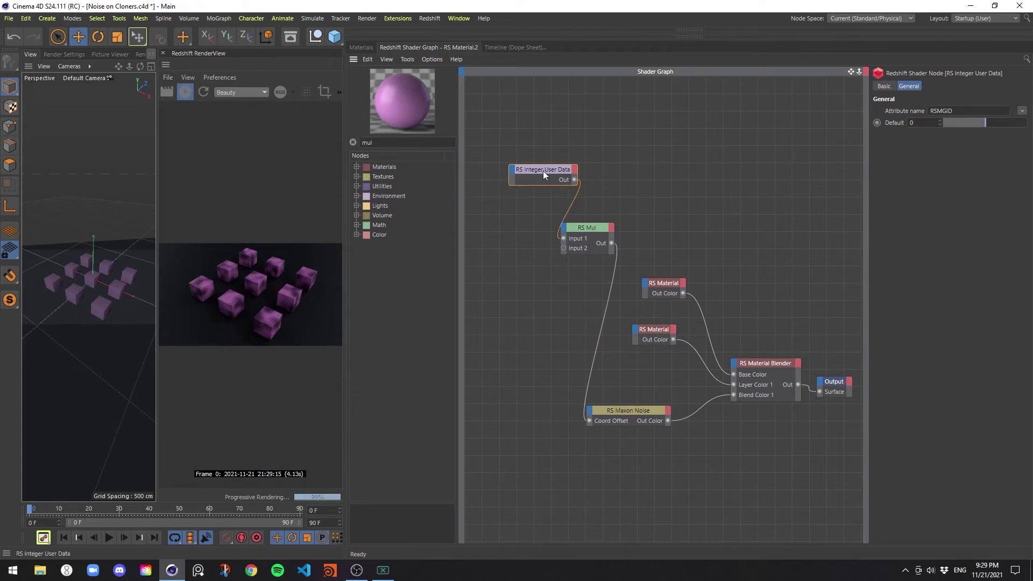
{"action": "left_click_drag", "start_coordinate": [345, 301], "coordinate": [568, 280]}
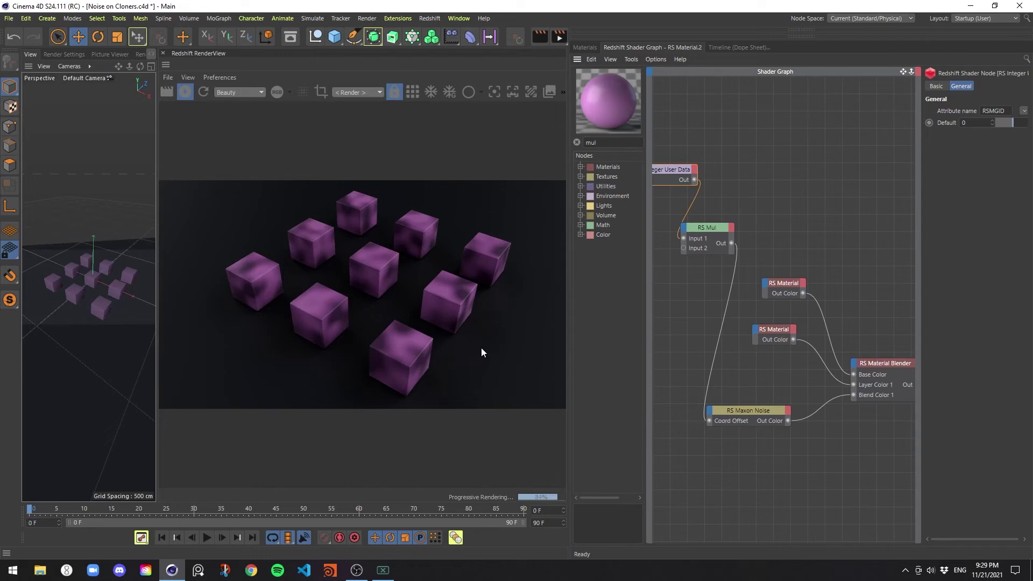
{"action": "left_click_drag", "start_coordinate": [571, 279], "coordinate": [357, 280]}
{"action": "left_click", "coordinate": [596, 229]}
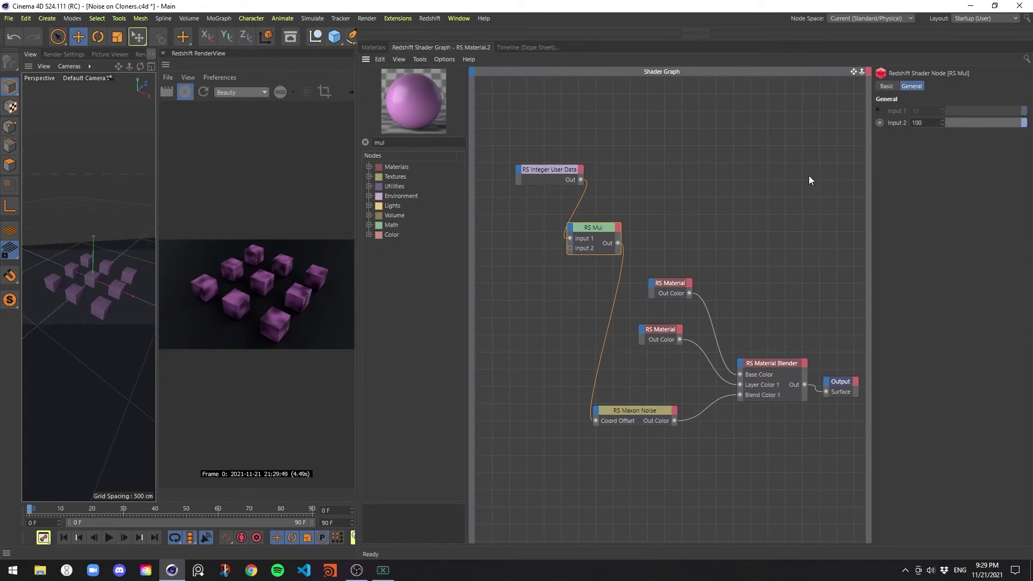
{"action": "left_click", "coordinate": [639, 411]}
{"action": "left_click", "coordinate": [549, 170]}
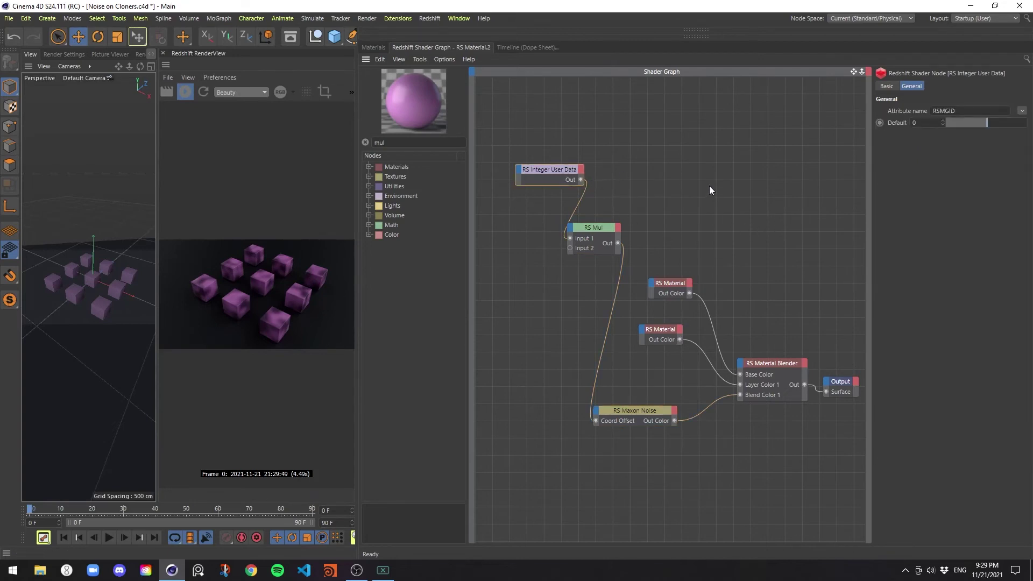
{"action": "left_click", "coordinate": [600, 227]}
{"action": "left_click", "coordinate": [613, 230]}
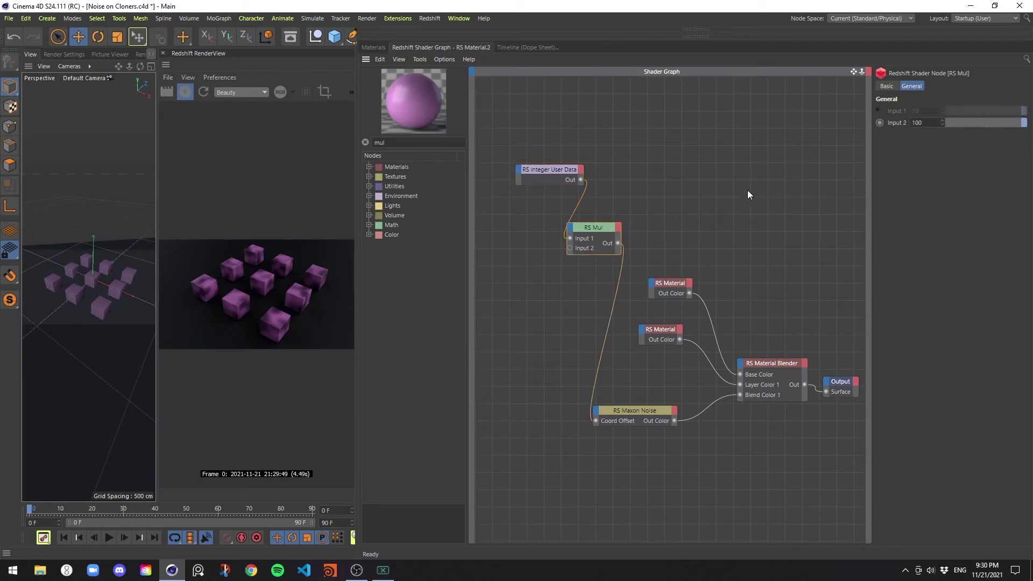
{"action": "left_click", "coordinate": [632, 416]}
{"action": "key", "text": "ctrl+z"}
Widen the render, move the Maxon Noise node under the materials, and open the Integer User Data attribute list.
{"action": "left_click_drag", "start_coordinate": [358, 293], "coordinate": [687, 254]}
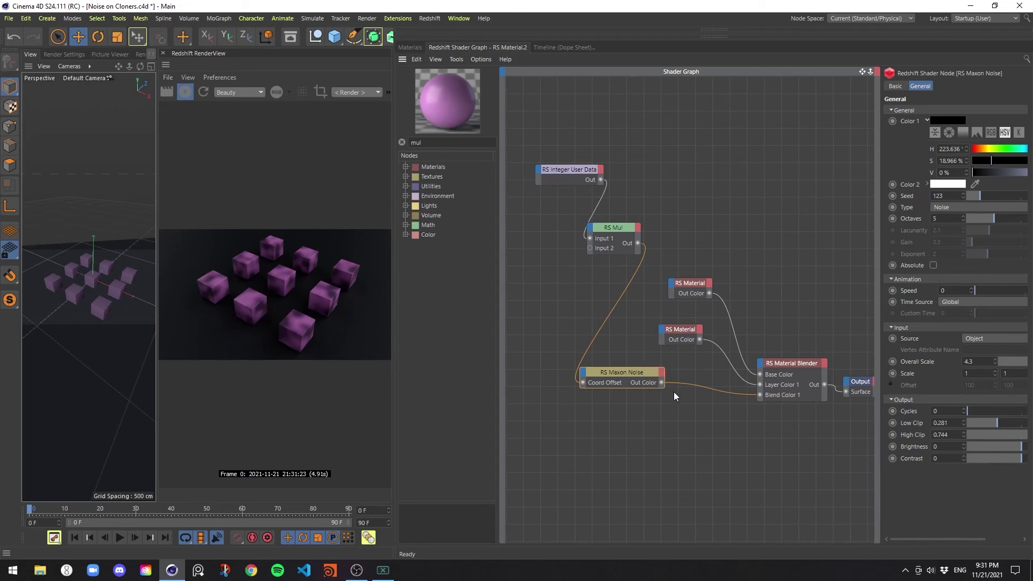
{"action": "left_click_drag", "start_coordinate": [622, 374], "coordinate": [657, 396]}
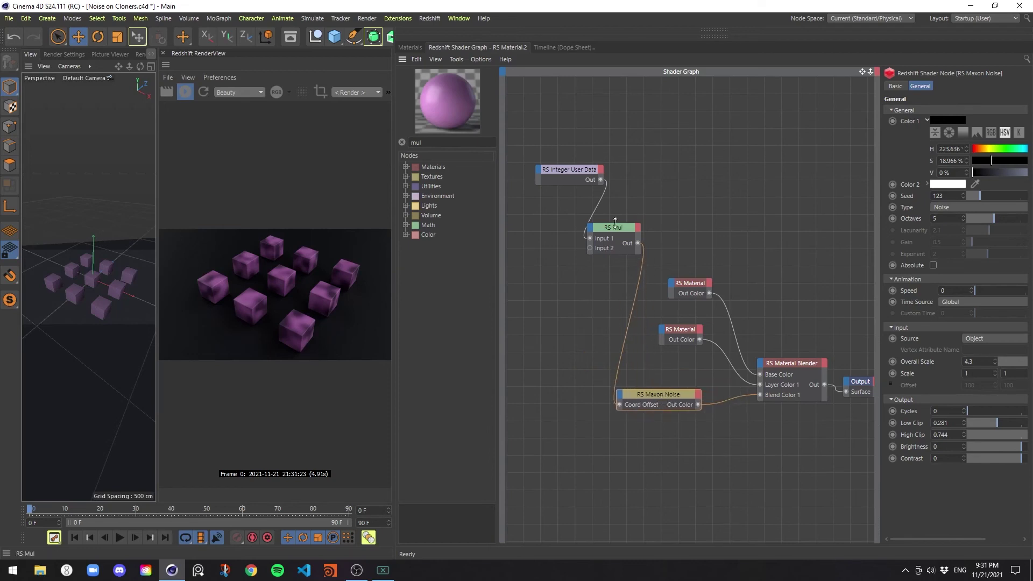
{"action": "left_click", "coordinate": [570, 170]}
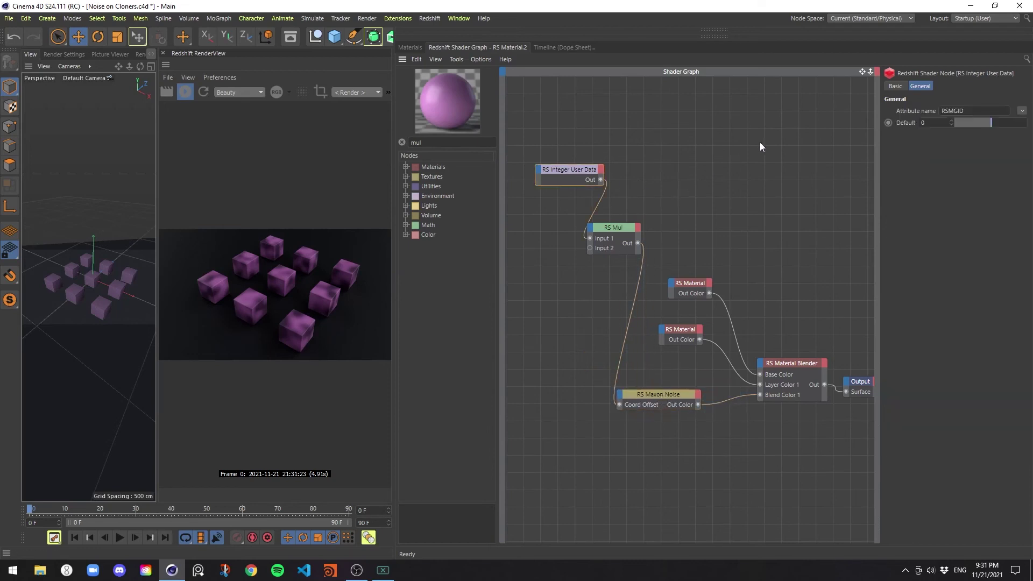
{"action": "left_click", "coordinate": [1022, 110]}
{"action": "mouse_move", "coordinate": [1008, 122]}
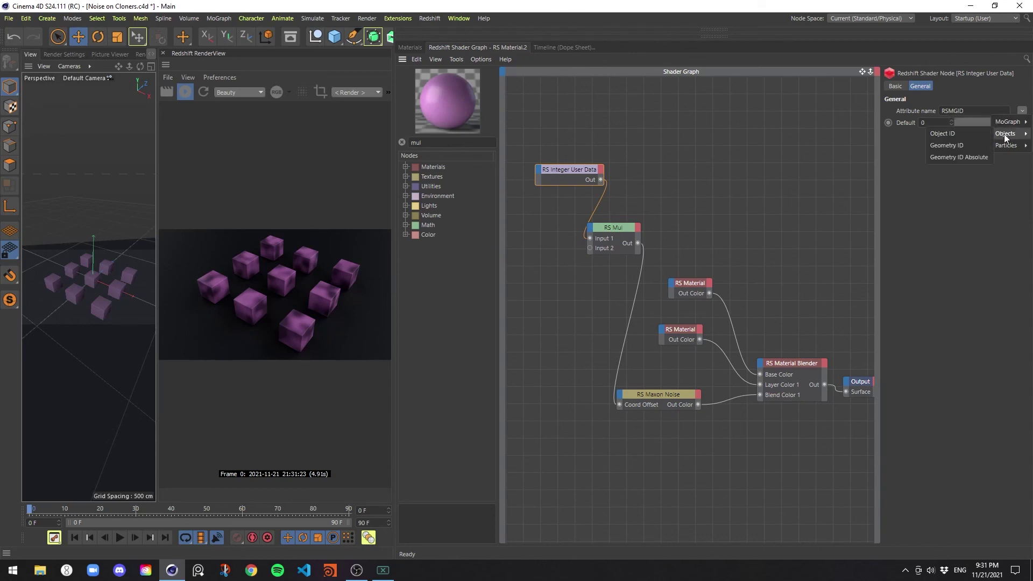
Try the object-level Object ID, then switch the attribute back to MoGraph Object ID.
{"action": "left_click", "coordinate": [964, 135]}
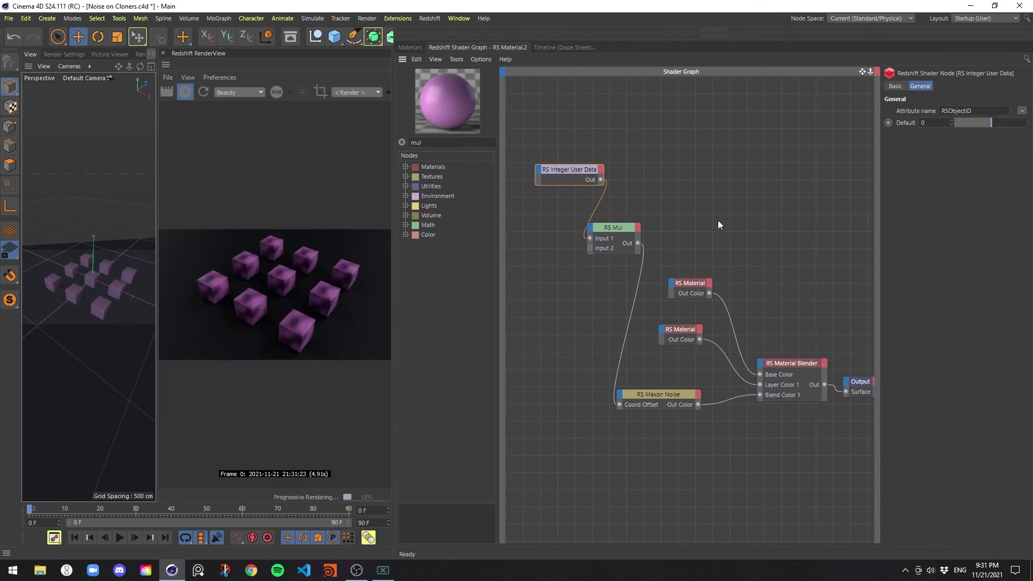
{"action": "left_click", "coordinate": [1022, 110]}
{"action": "mouse_move", "coordinate": [1008, 122]}
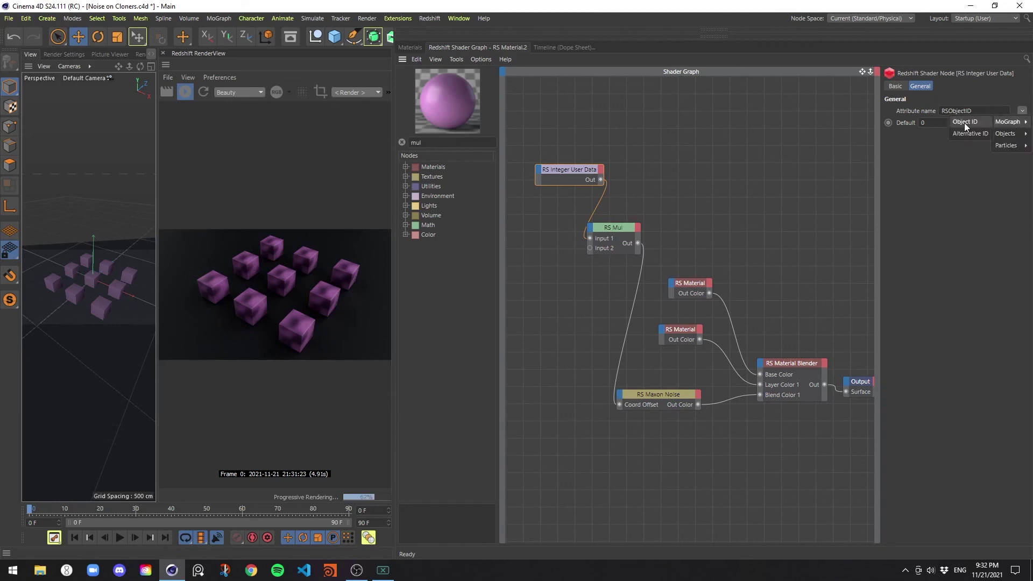
{"action": "left_click", "coordinate": [964, 123]}
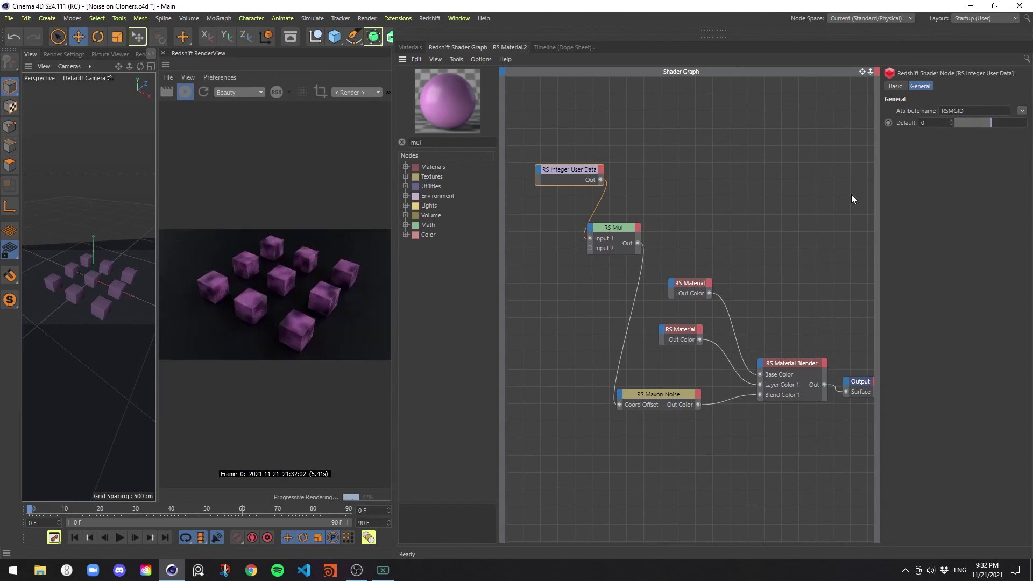